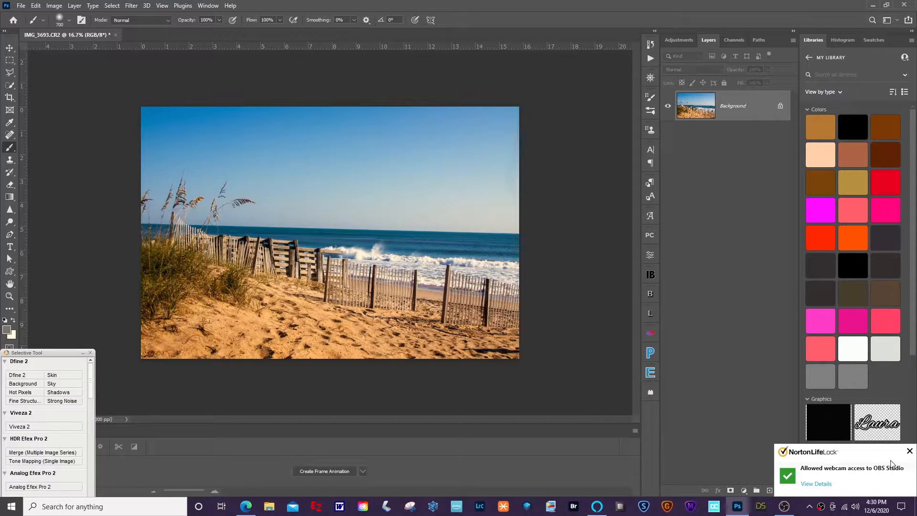
Add an empty Layer 1 above the beach photo's Background layer.
click(909, 451)
click(770, 492)
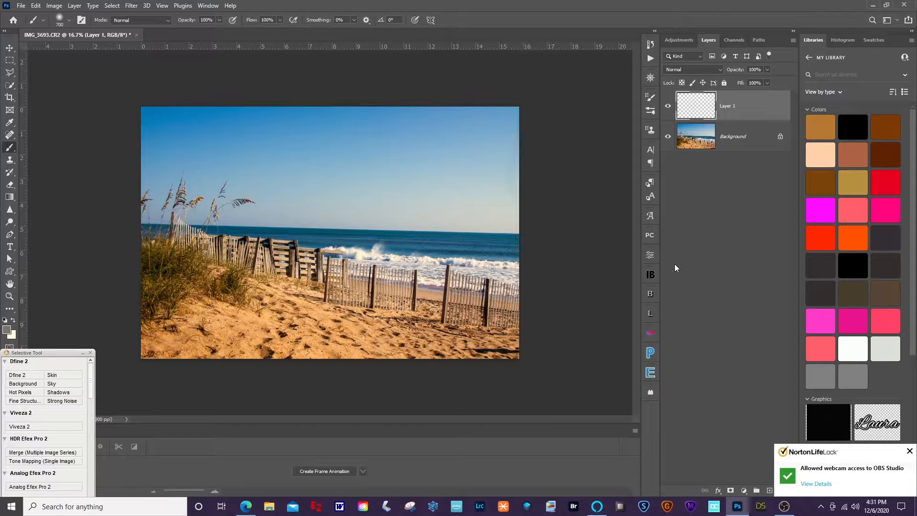
Fill Layer 1 with 50% Gray using Edit > Fill (Shift+F5).
key(shift+F5)
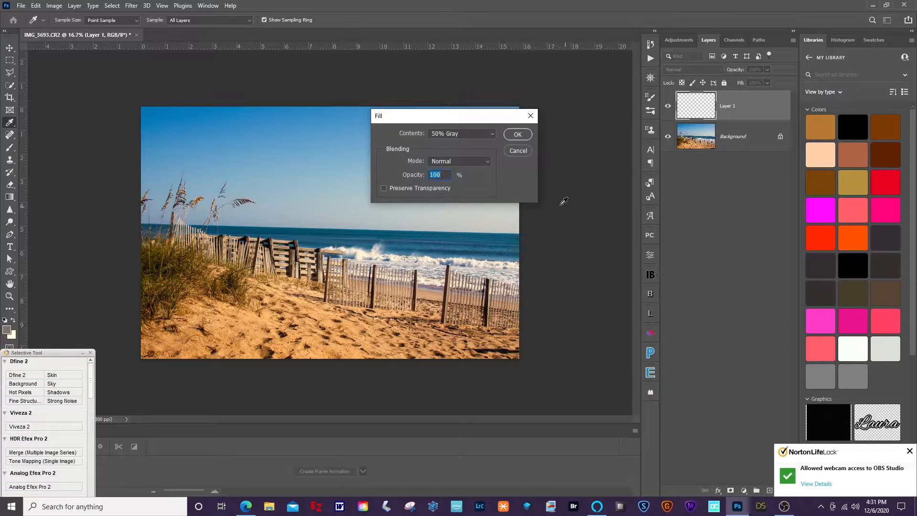
click(492, 134)
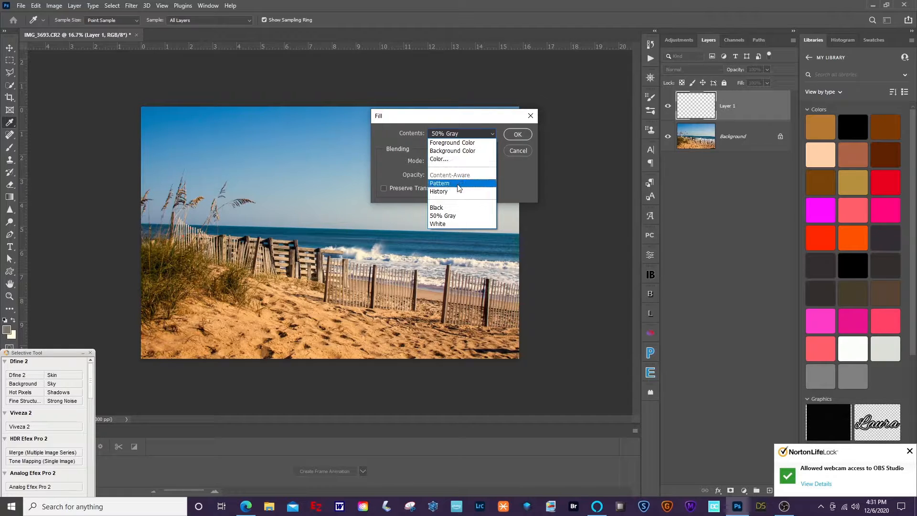
click(455, 216)
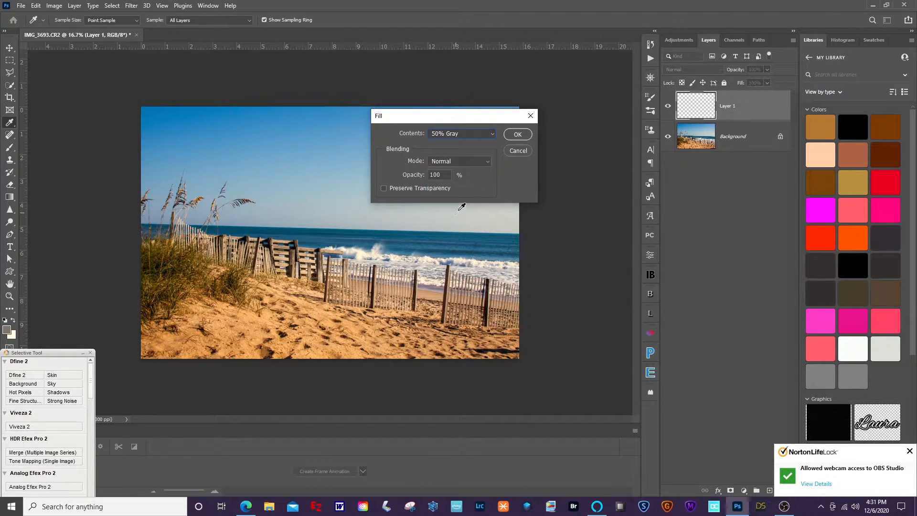
click(518, 135)
key(b)
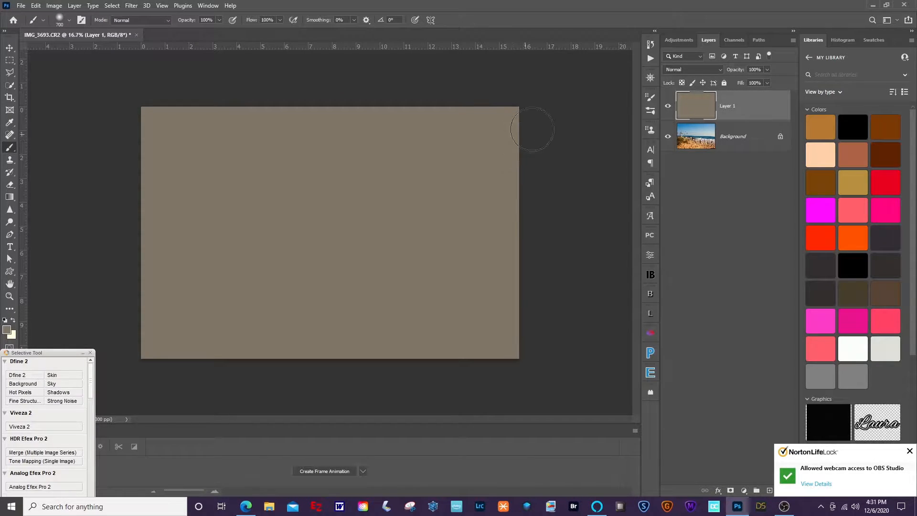
Change Layer 1's blend mode to Soft Light.
click(718, 70)
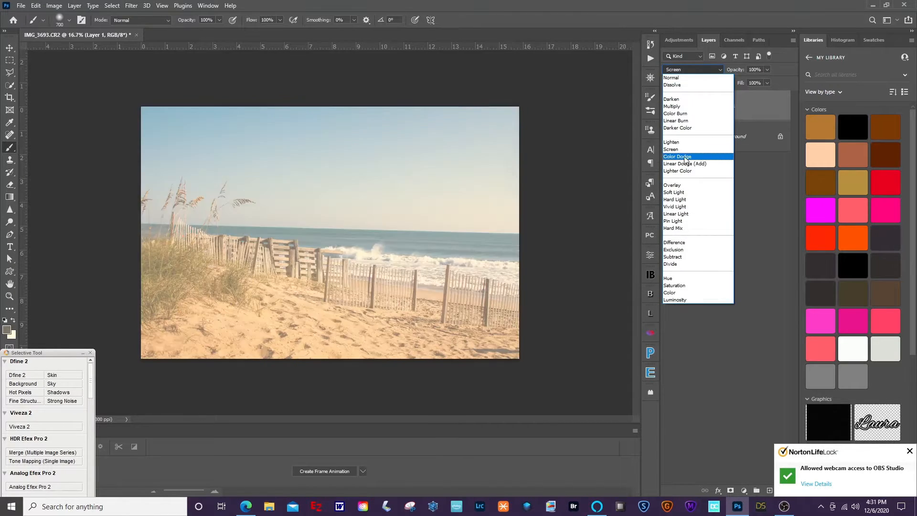
click(678, 192)
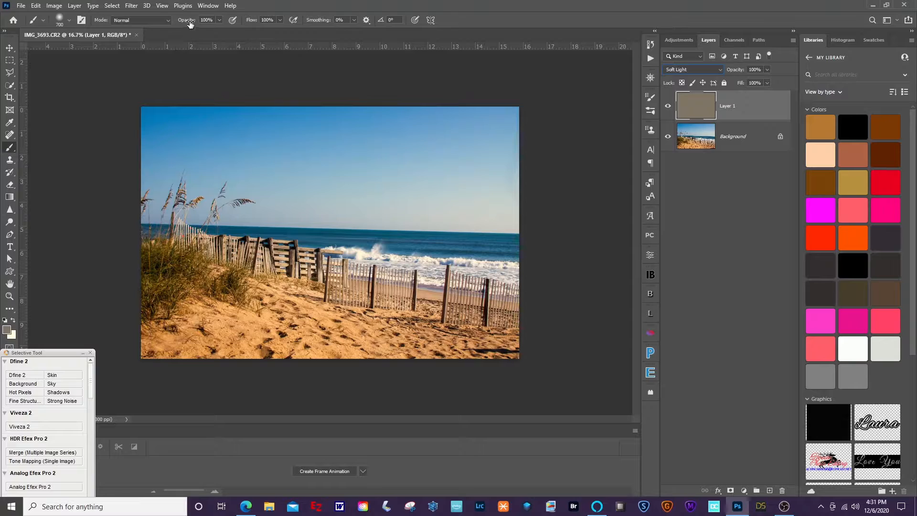
At 10% brush opacity with black foreground, darken the top of the sky and the bottom sand.
drag(189, 23, 157, 21)
drag(147, 21, 147, 20)
click(13, 322)
click(5, 320)
click(13, 321)
click(14, 321)
mouse_move(158, 132)
mouse_down()
mouse_move(516, 131)
mouse_move(121, 131)
mouse_move(245, 124)
mouse_move(542, 139)
mouse_move(437, 120)
mouse_move(217, 116)
mouse_move(139, 126)
mouse_move(136, 138)
mouse_move(284, 162)
mouse_move(453, 170)
mouse_move(524, 170)
mouse_move(124, 147)
mouse_move(512, 145)
mouse_move(128, 125)
mouse_up()
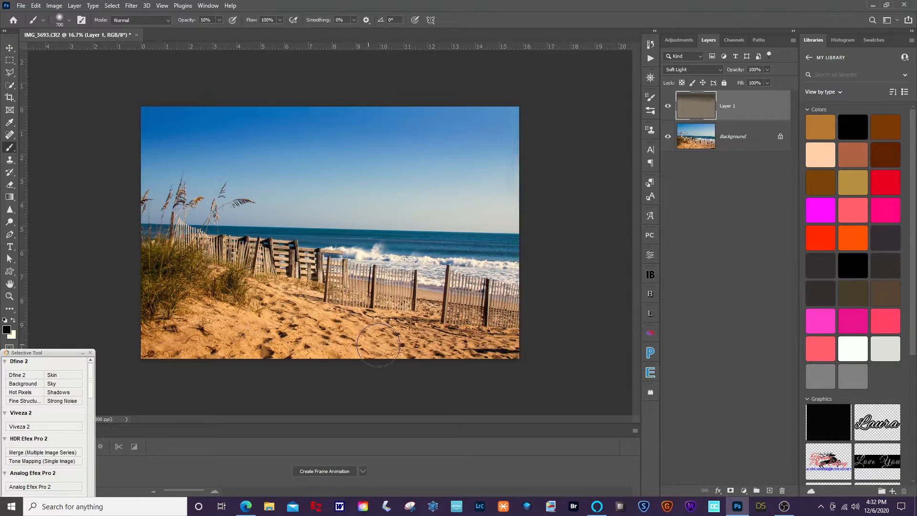
mouse_move(428, 348)
mouse_down()
mouse_move(170, 340)
mouse_move(293, 322)
mouse_move(506, 349)
mouse_move(307, 332)
mouse_move(352, 332)
mouse_move(183, 335)
mouse_move(230, 325)
mouse_move(156, 338)
mouse_move(209, 332)
mouse_move(159, 342)
mouse_move(479, 349)
mouse_move(242, 333)
mouse_move(296, 332)
mouse_move(148, 336)
mouse_move(457, 364)
mouse_move(437, 363)
mouse_move(422, 348)
mouse_move(485, 345)
mouse_move(318, 315)
mouse_up()
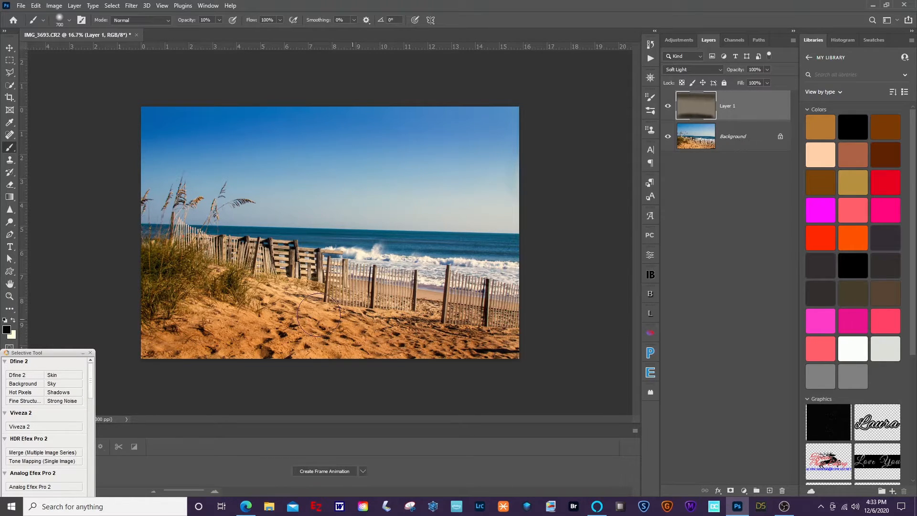
Switch the foreground to cream and lighten areas of the sky with a soft stroke.
click(13, 322)
click(13, 322)
click(13, 323)
key(x)
key(x)
key(x)
key(x)
key(x)
drag(404, 206, 512, 209)
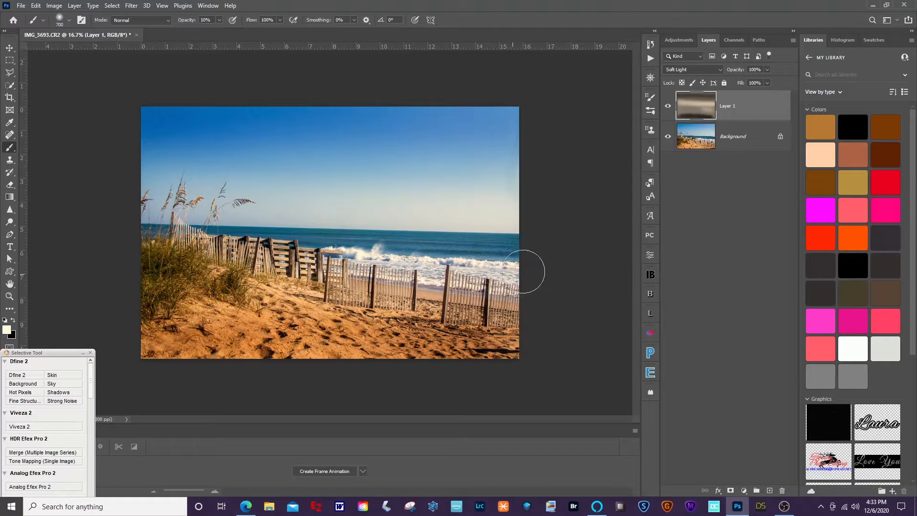
click(668, 108)
click(668, 109)
click(667, 108)
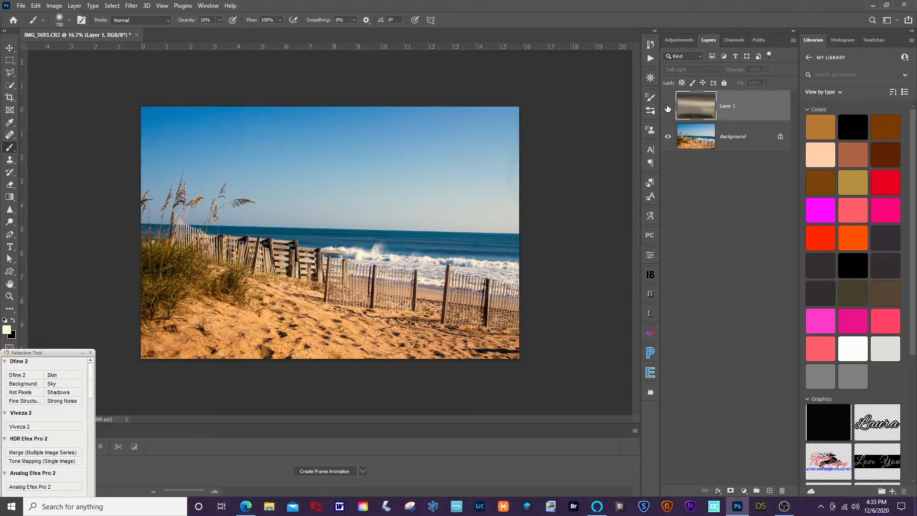
click(667, 108)
click(667, 108)
click(668, 109)
click(668, 108)
click(668, 109)
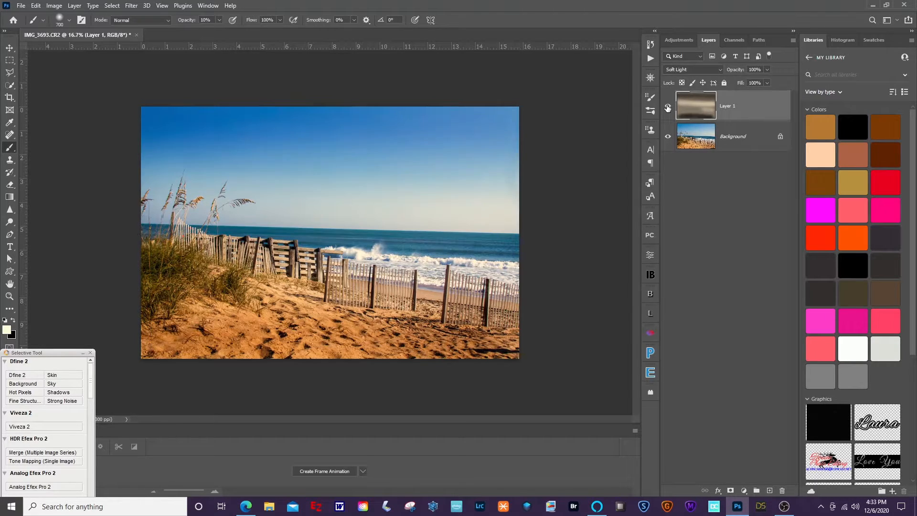
click(668, 108)
click(668, 109)
click(667, 109)
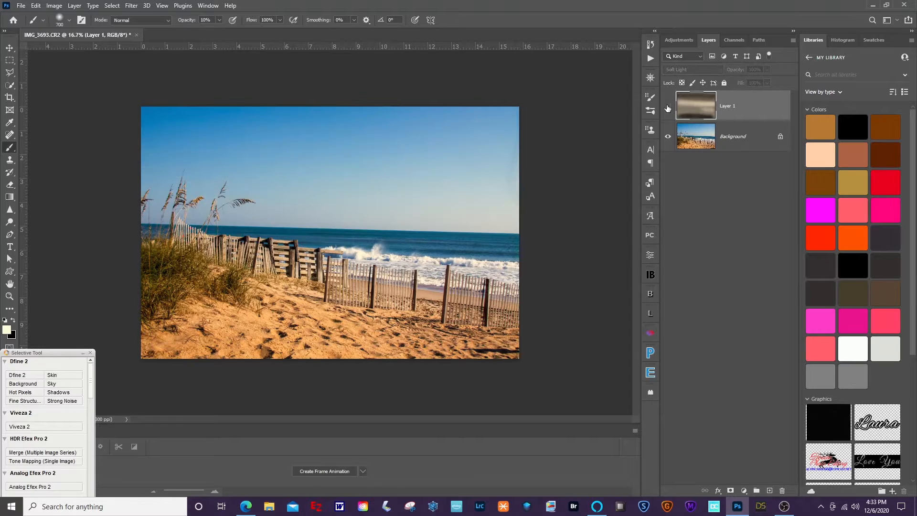
click(668, 108)
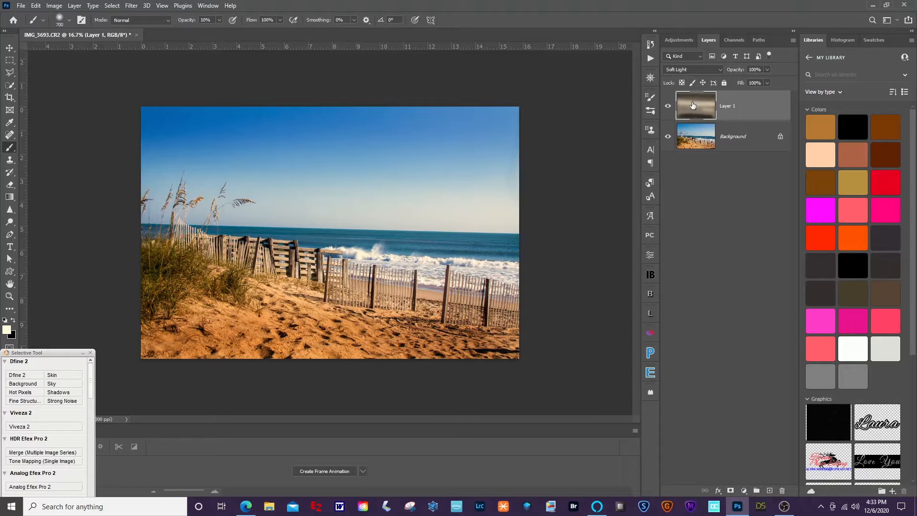
Set the foreground colour to hex 808080 in the Color Picker.
click(8, 329)
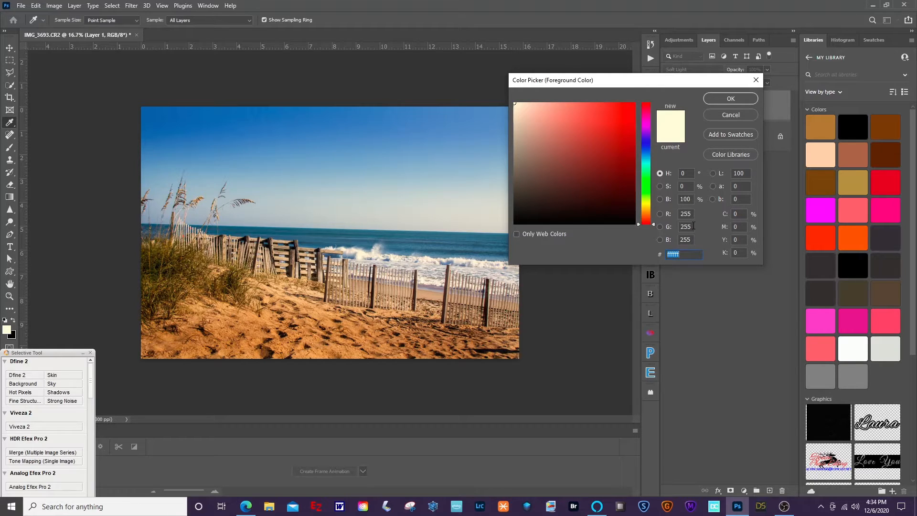
text(80808)
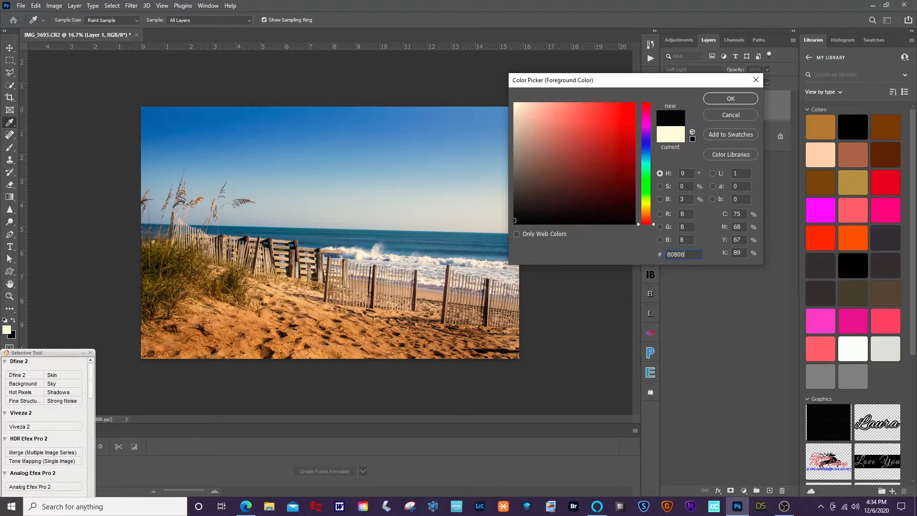
text(0)
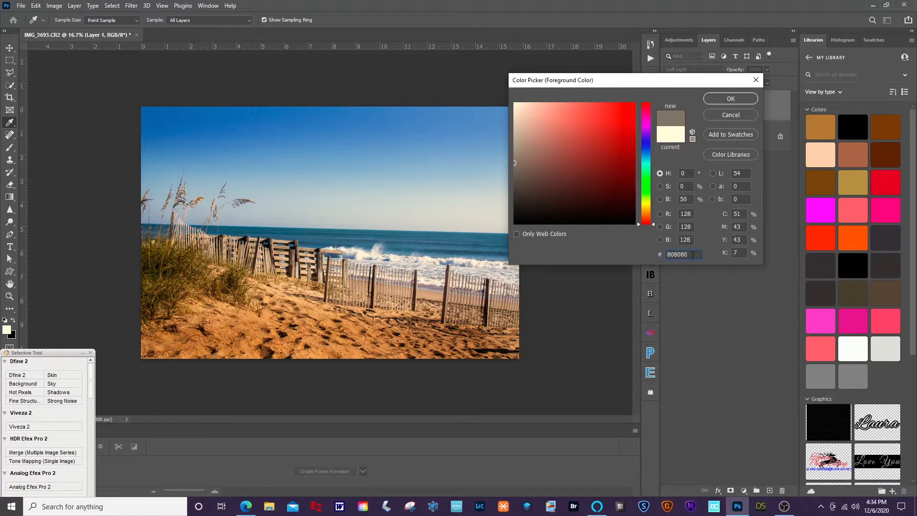
click(715, 96)
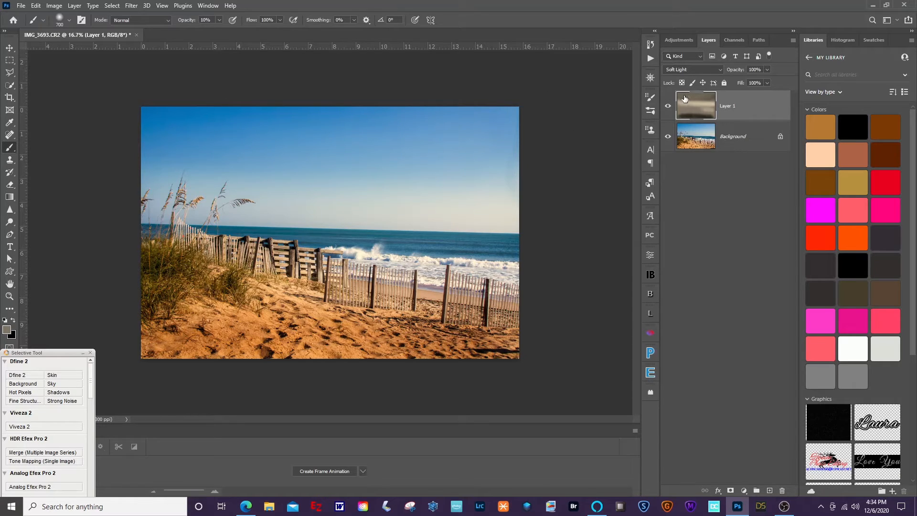
Toggle Layer 1's visibility repeatedly to compare against the original photo.
click(668, 109)
click(668, 110)
click(668, 109)
click(668, 109)
click(668, 109)
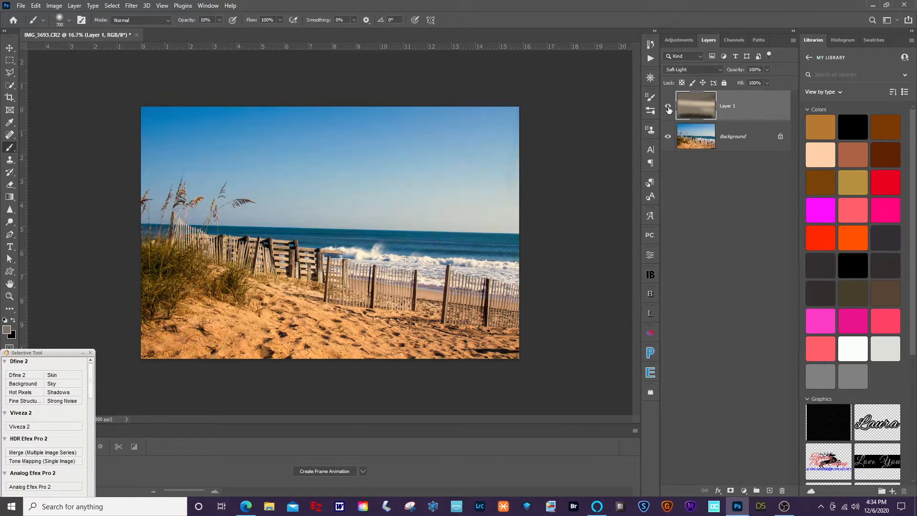
click(669, 109)
click(668, 109)
click(669, 109)
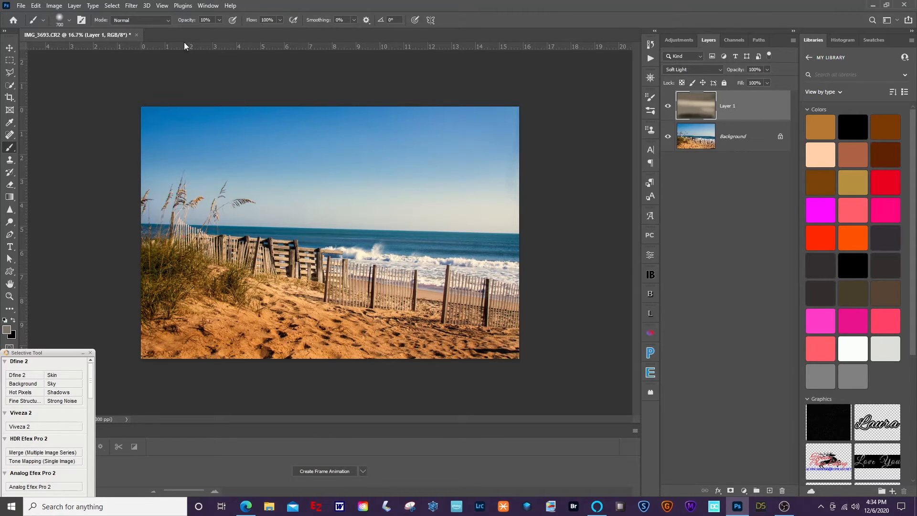
Raise brush opacity to 100% and lighten the bottom sand and the sky.
drag(182, 22, 318, 30)
mouse_move(414, 342)
mouse_down()
mouse_move(384, 340)
mouse_move(511, 347)
mouse_move(315, 333)
mouse_move(162, 351)
mouse_up()
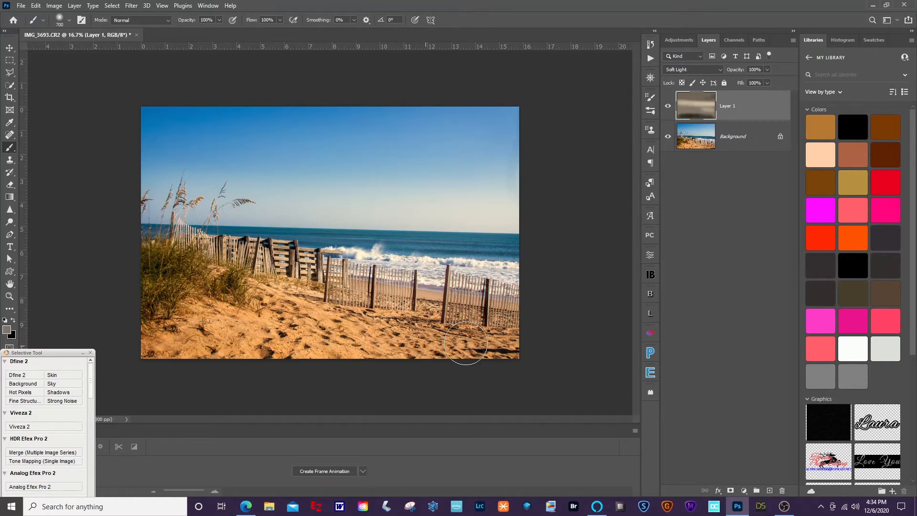
drag(494, 346, 498, 349)
mouse_move(512, 153)
mouse_down()
mouse_move(305, 131)
mouse_move(502, 119)
mouse_move(165, 117)
mouse_move(196, 122)
mouse_move(149, 127)
mouse_move(209, 139)
mouse_move(156, 144)
mouse_move(247, 151)
mouse_move(512, 147)
mouse_up()
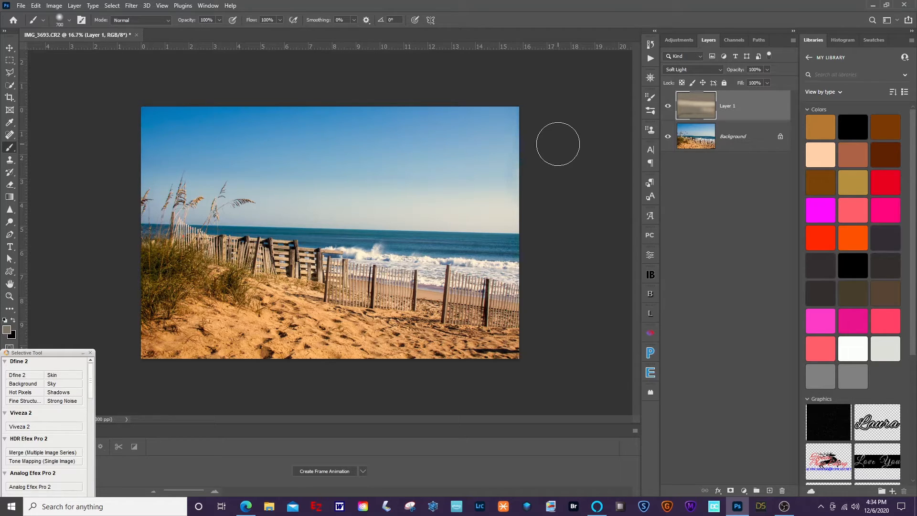
Flip Layer 1 off and on again to check the before-and-after result.
click(669, 108)
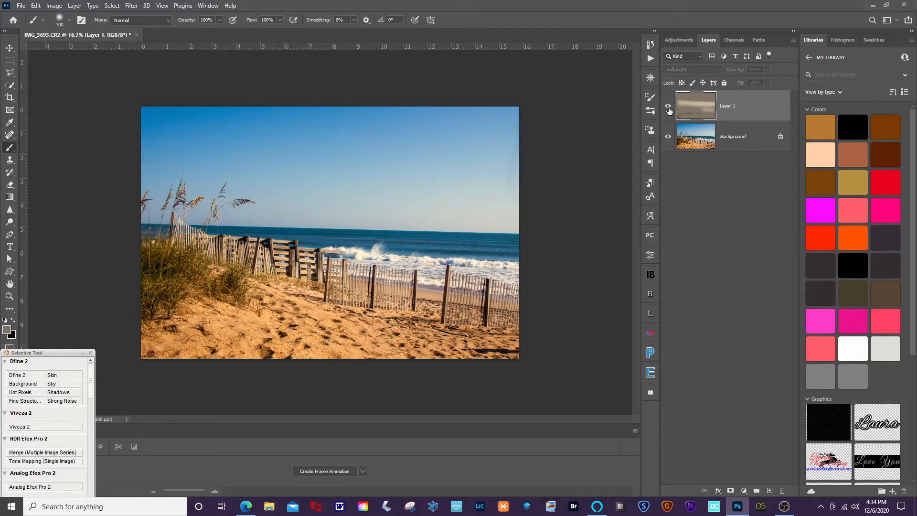
click(669, 109)
click(669, 109)
click(669, 109)
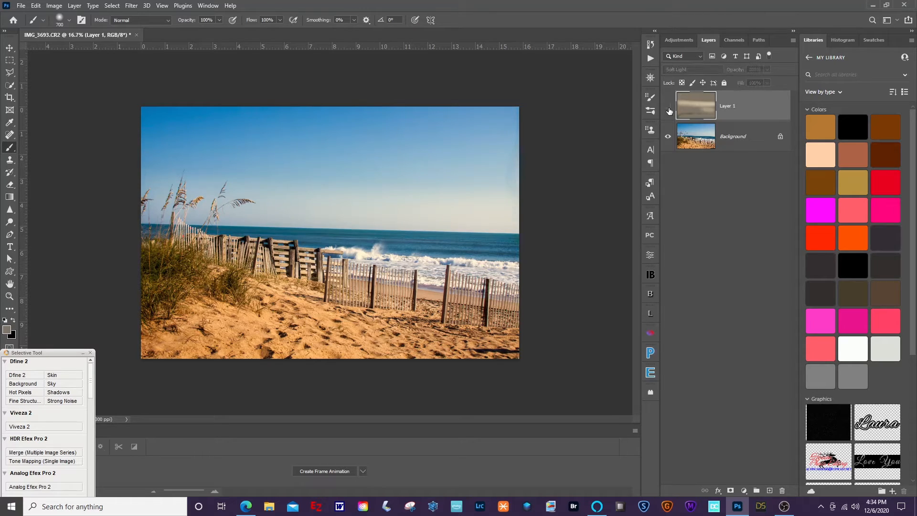
click(669, 109)
Create a new 1080 × 606 px document via File > New.
click(21, 6)
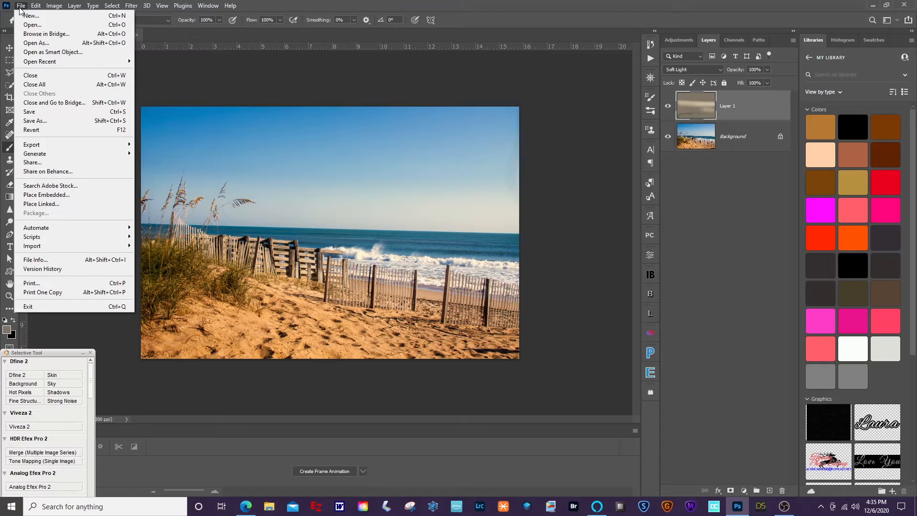
click(30, 16)
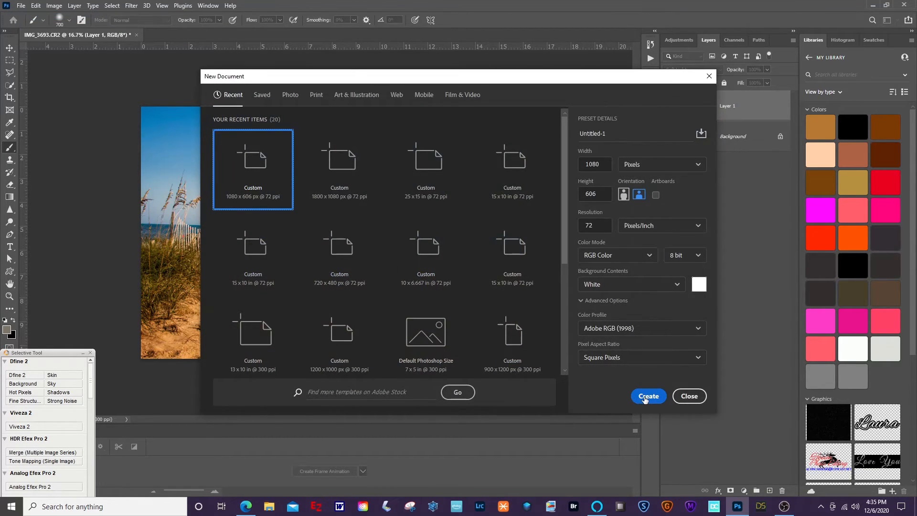
click(648, 396)
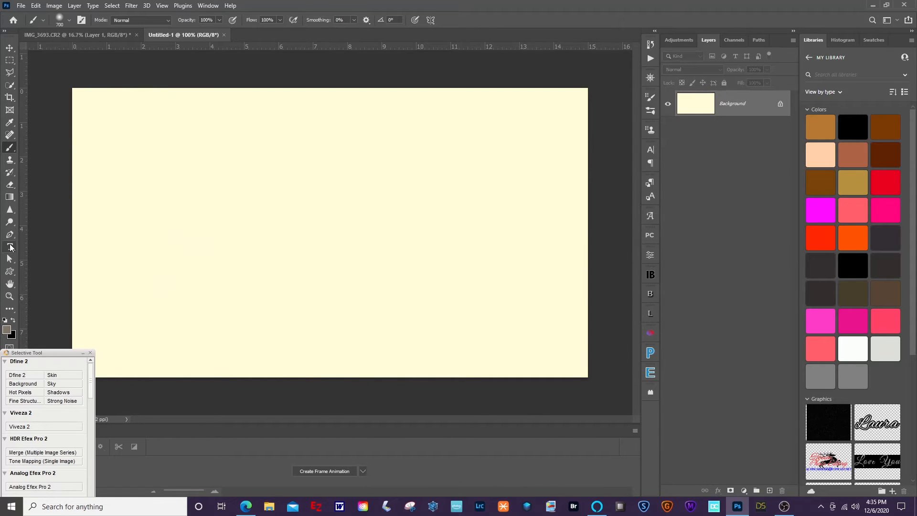
With the Type tool in black, type an e-mail address on the canvas's left side.
click(10, 247)
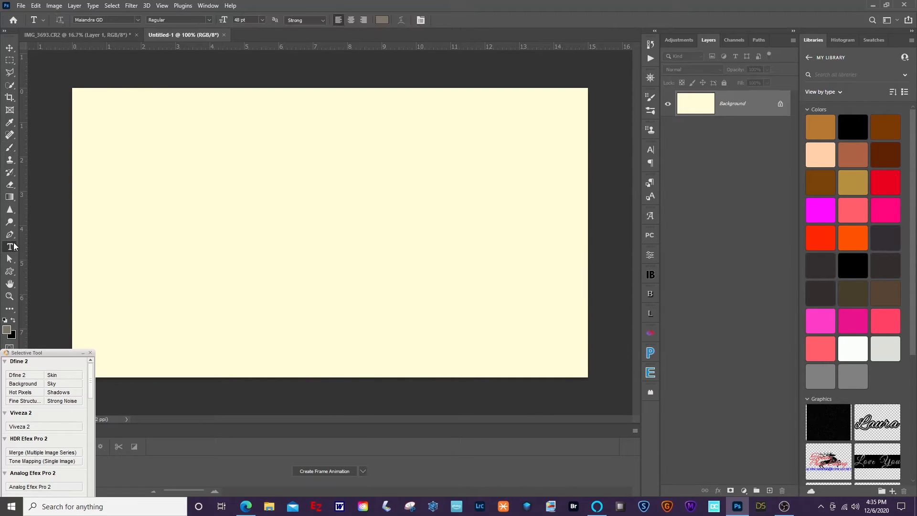
click(13, 319)
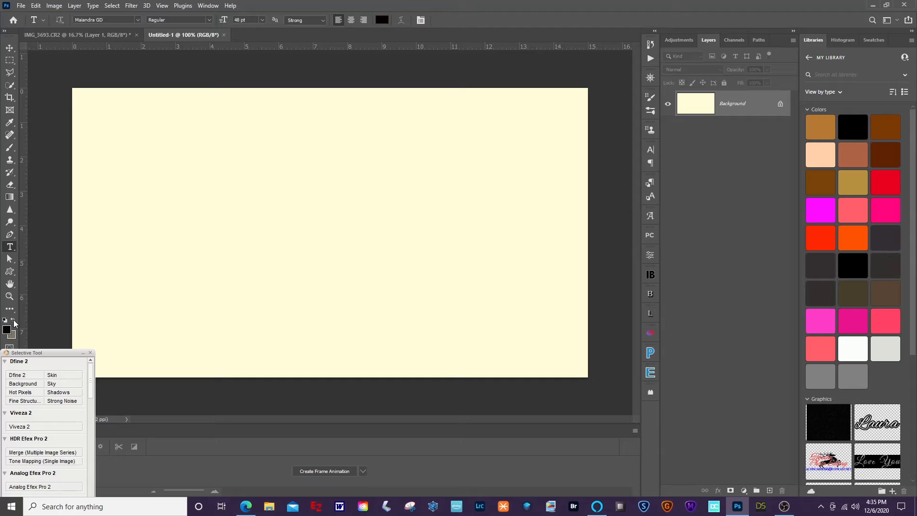
click(110, 232)
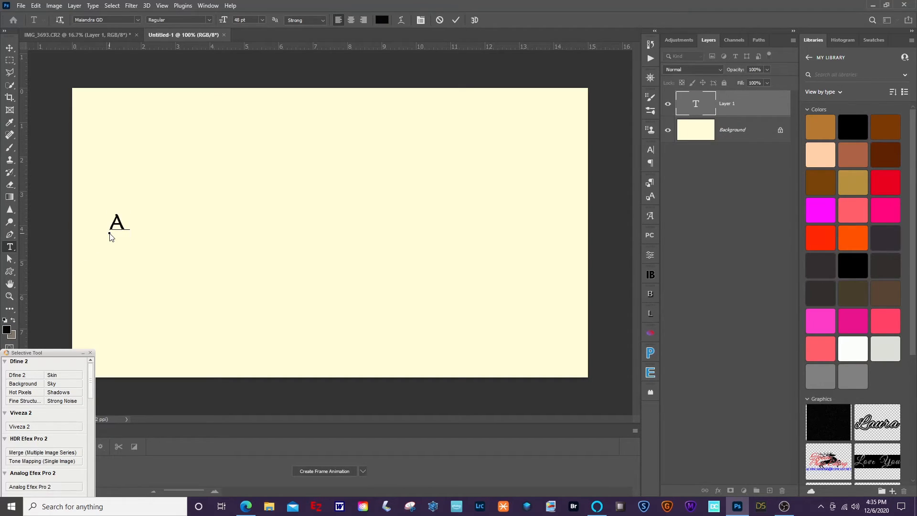
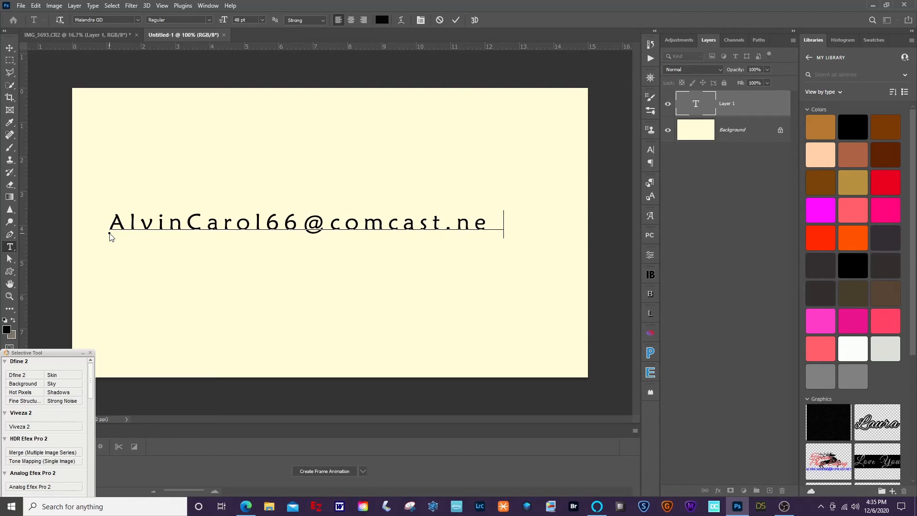